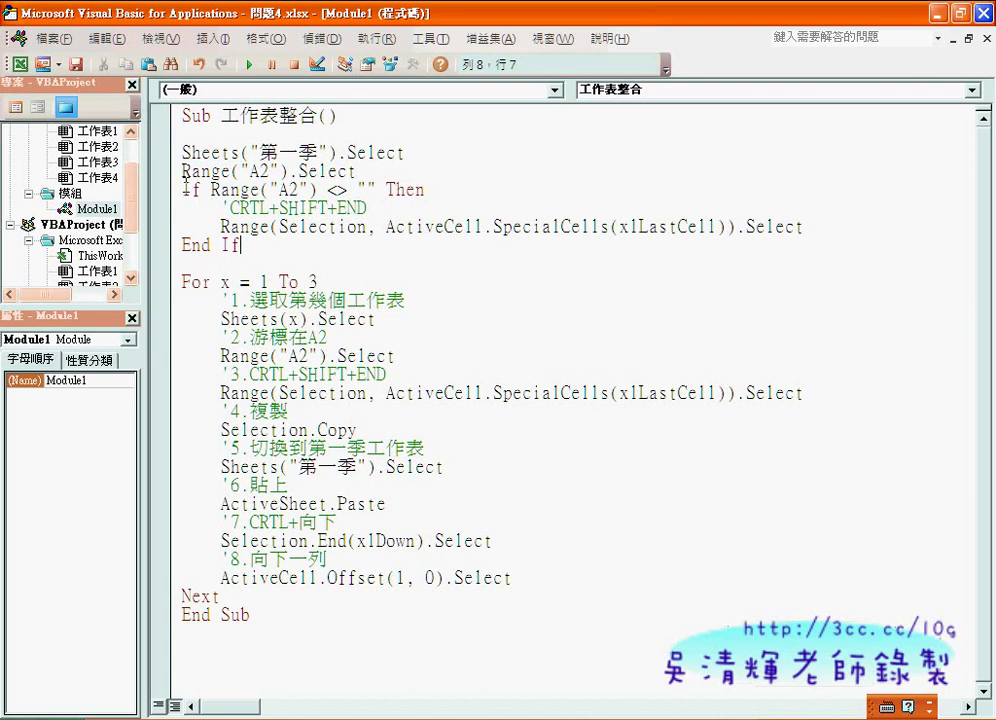
Insert a new line reading 'Selection.' in the If block, below the range-selection line
{"action": "left_click_drag", "start_coordinate": [182, 189], "coordinate": [445, 191]}
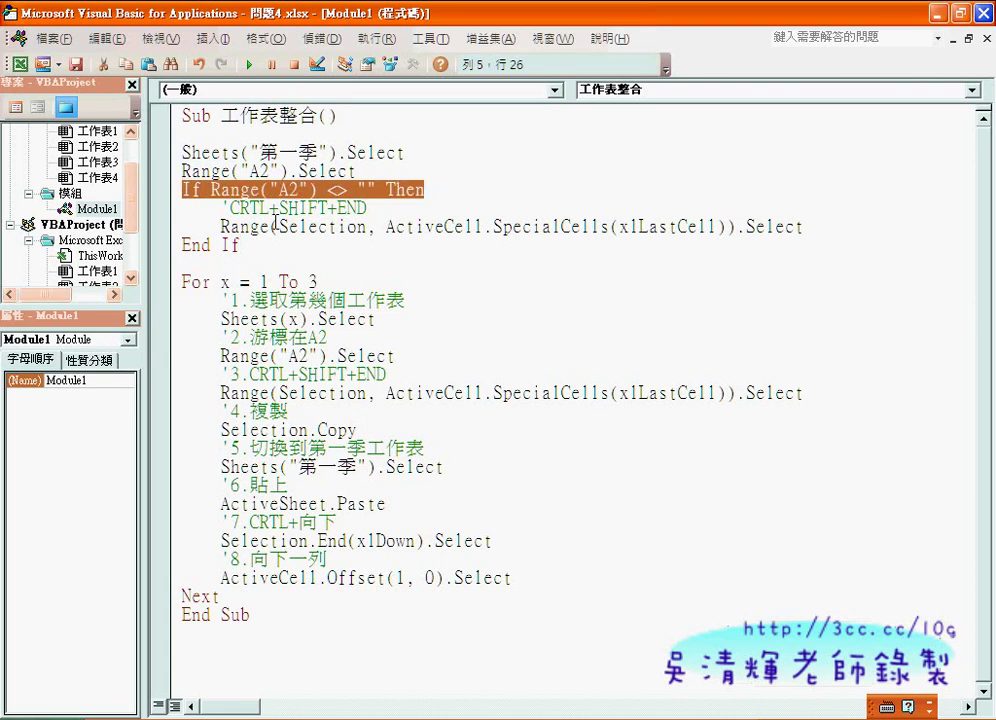
{"action": "left_click", "coordinate": [825, 222]}
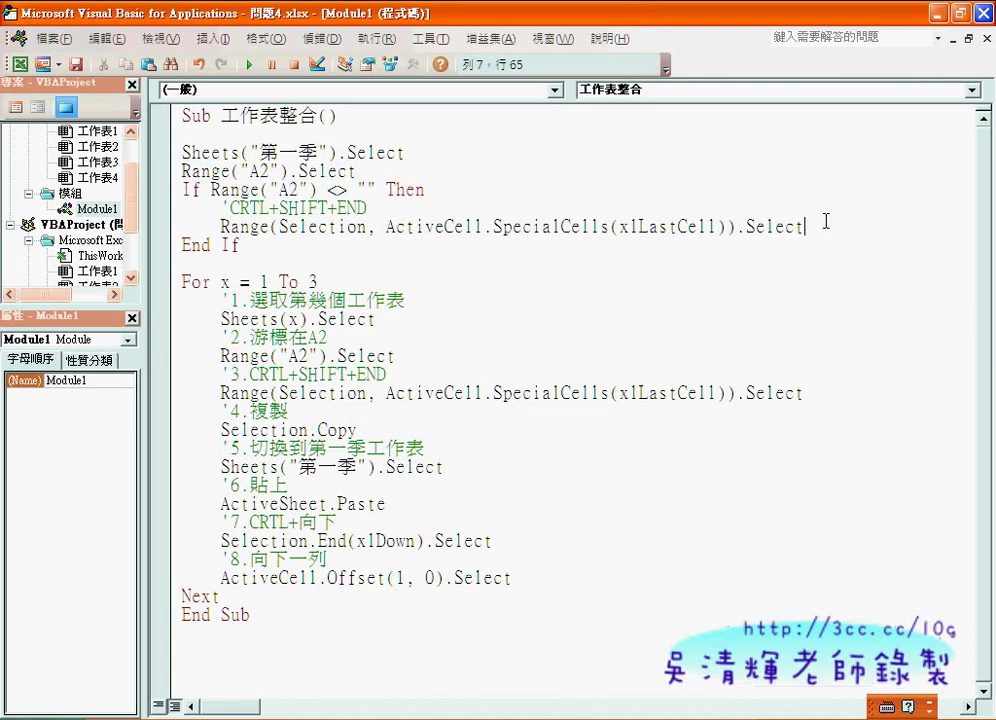
{"action": "key", "text": "Return"}
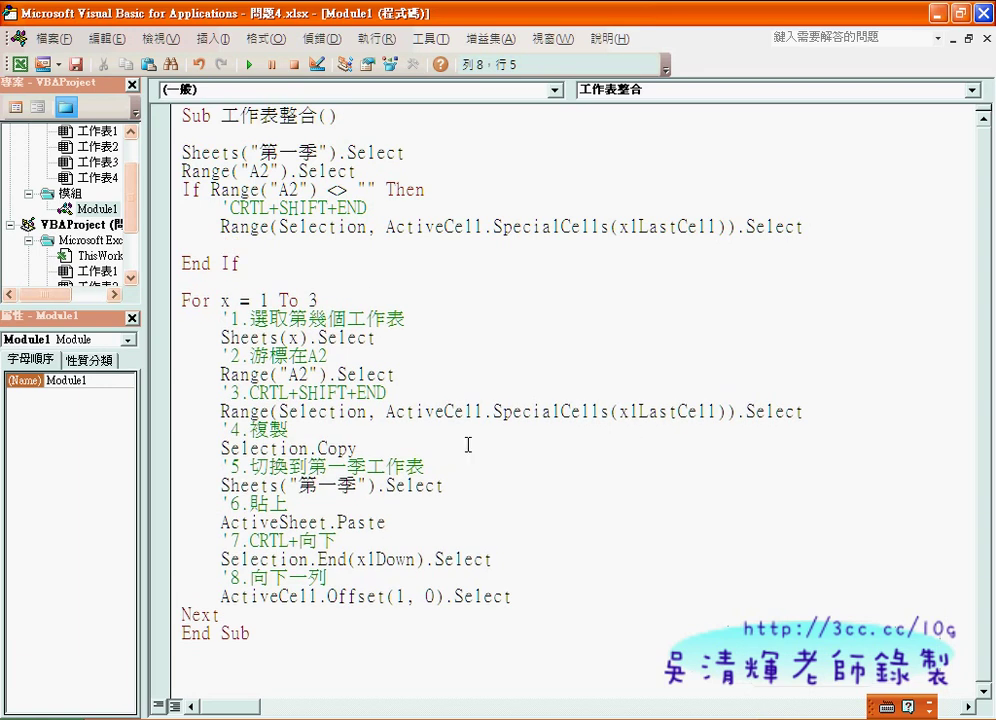
{"action": "left_click", "coordinate": [221, 447]}
{"action": "left_click_drag", "start_coordinate": [221, 447], "coordinate": [318, 445]}
{"action": "key", "text": "ctrl+c"}
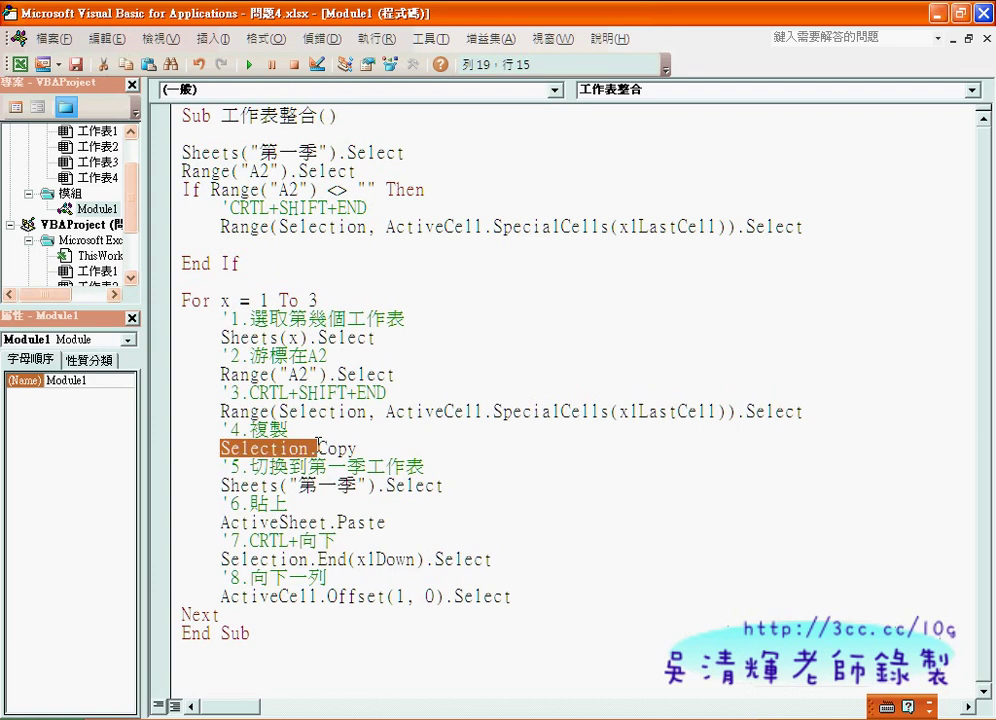
{"action": "left_click", "coordinate": [307, 244]}
{"action": "key", "text": "ctrl+v"}
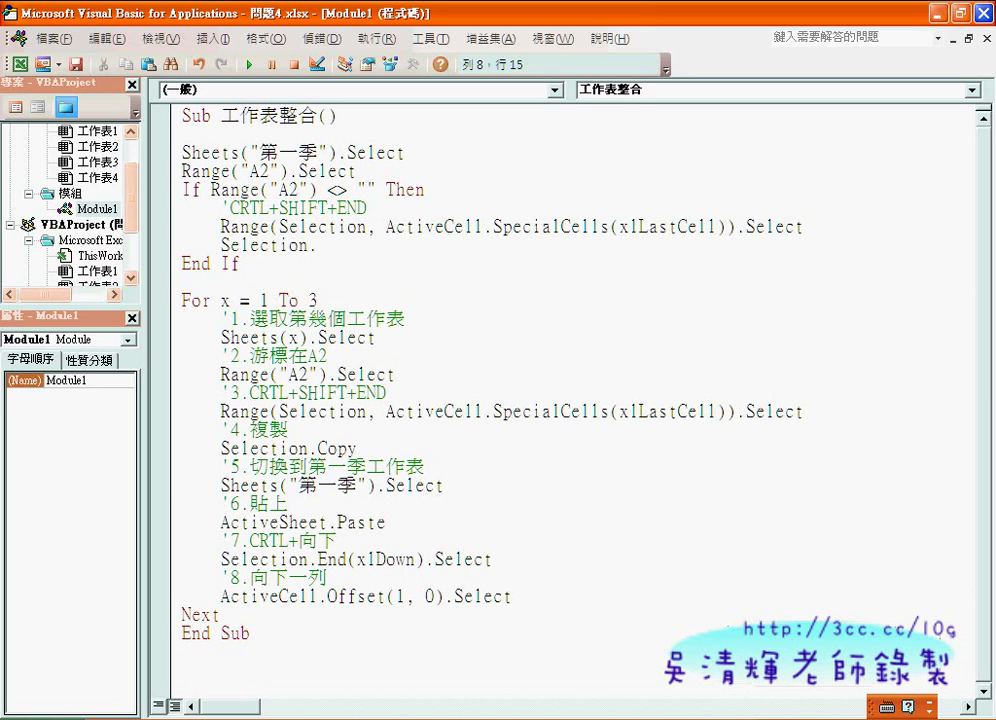
Complete the new line as Selection.ClearContents, then highlight the clear-old-data block through End If
{"action": "type", "text": "cle"}
{"action": "type", "text": "ar"}
{"action": "type", "text": "conte"}
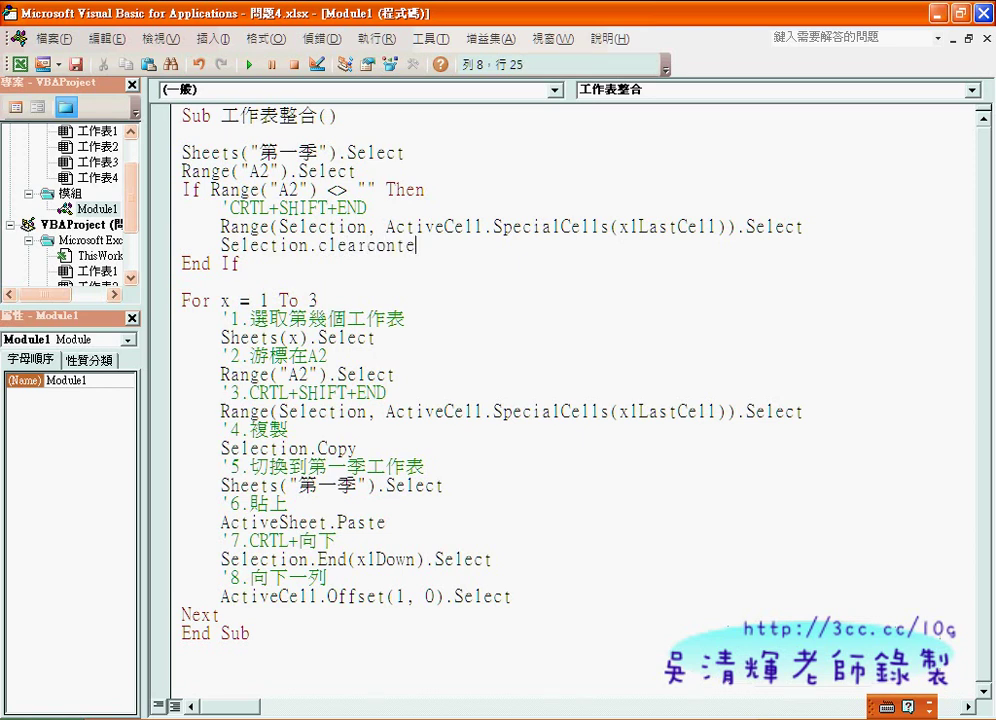
{"action": "type", "text": "nts"}
{"action": "left_click", "coordinate": [241, 263]}
{"action": "left_click_drag", "start_coordinate": [318, 245], "coordinate": [449, 243]}
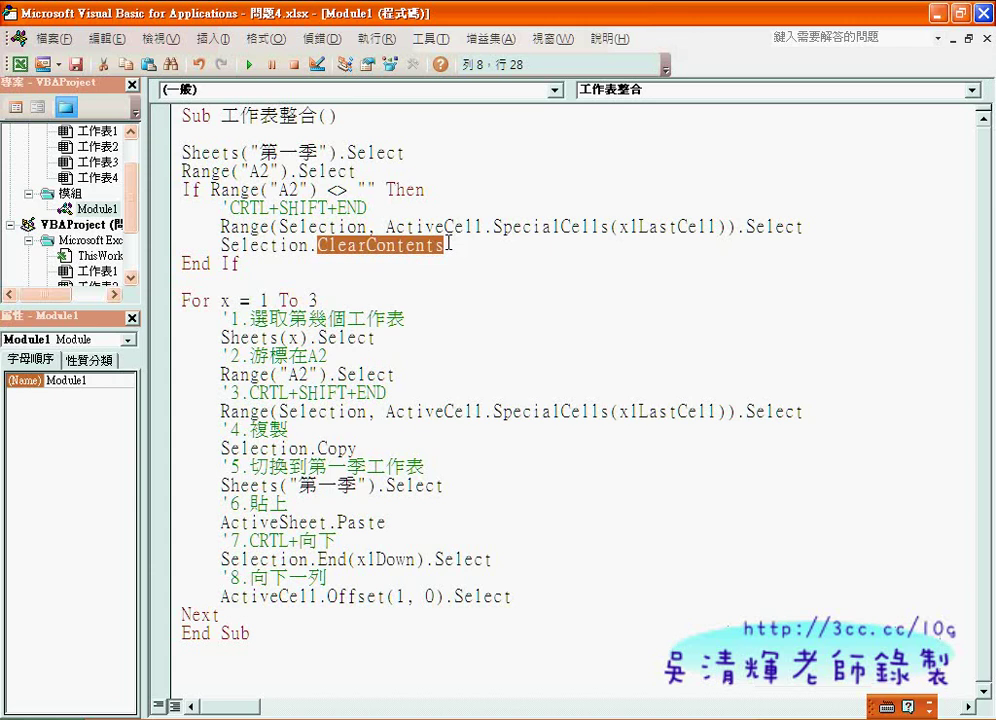
{"action": "left_click", "coordinate": [454, 244]}
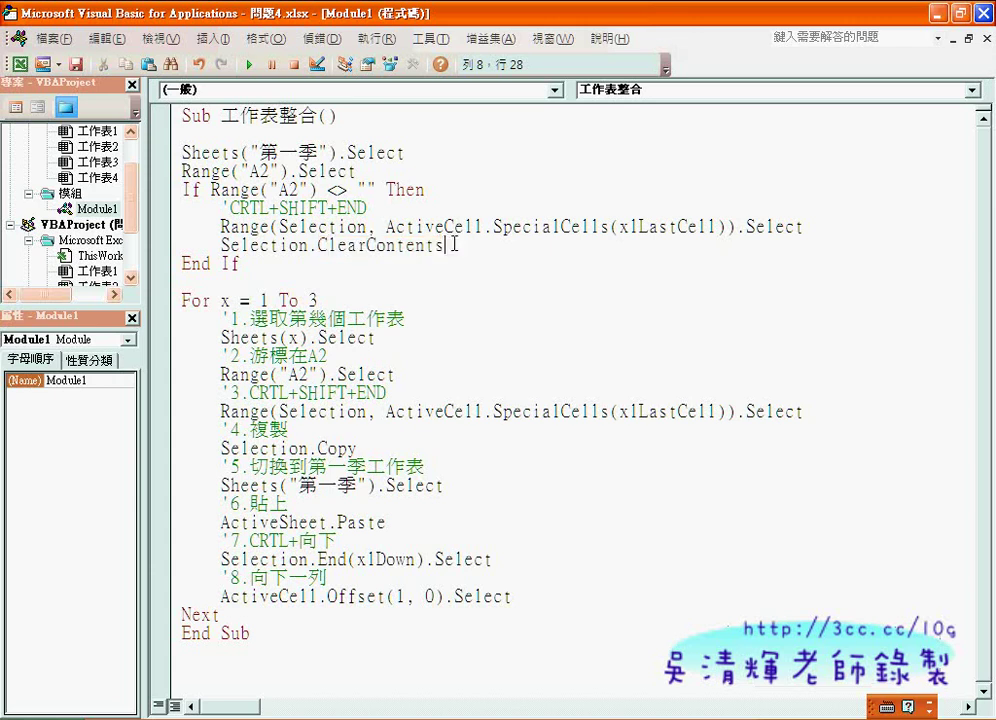
{"action": "left_click_drag", "start_coordinate": [454, 244], "coordinate": [222, 248]}
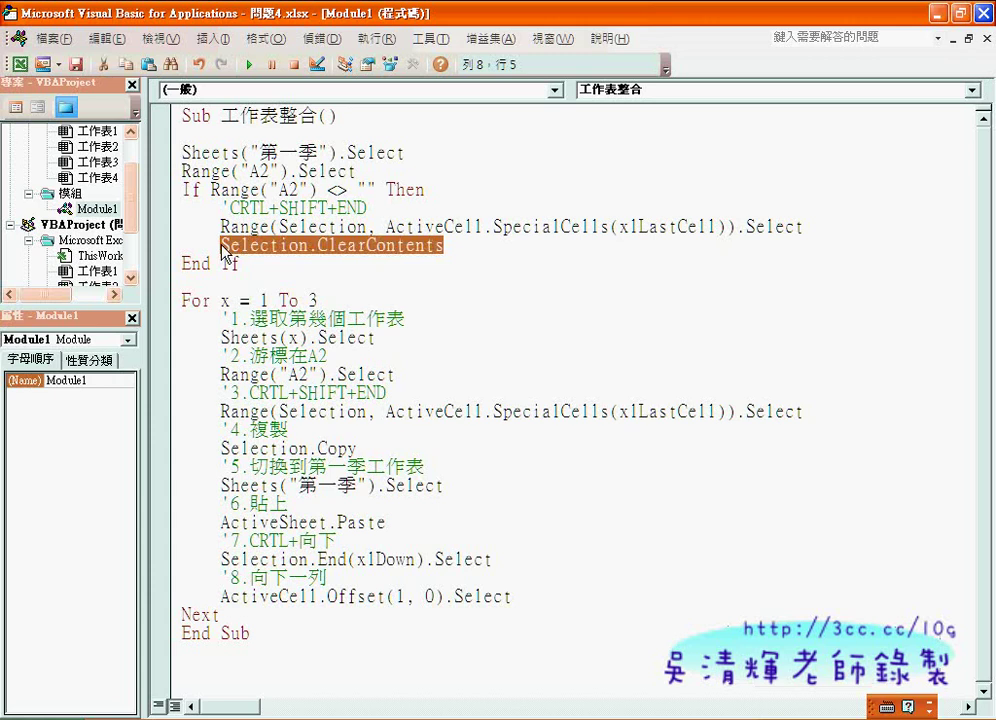
{"action": "left_click_drag", "start_coordinate": [242, 263], "coordinate": [177, 150]}
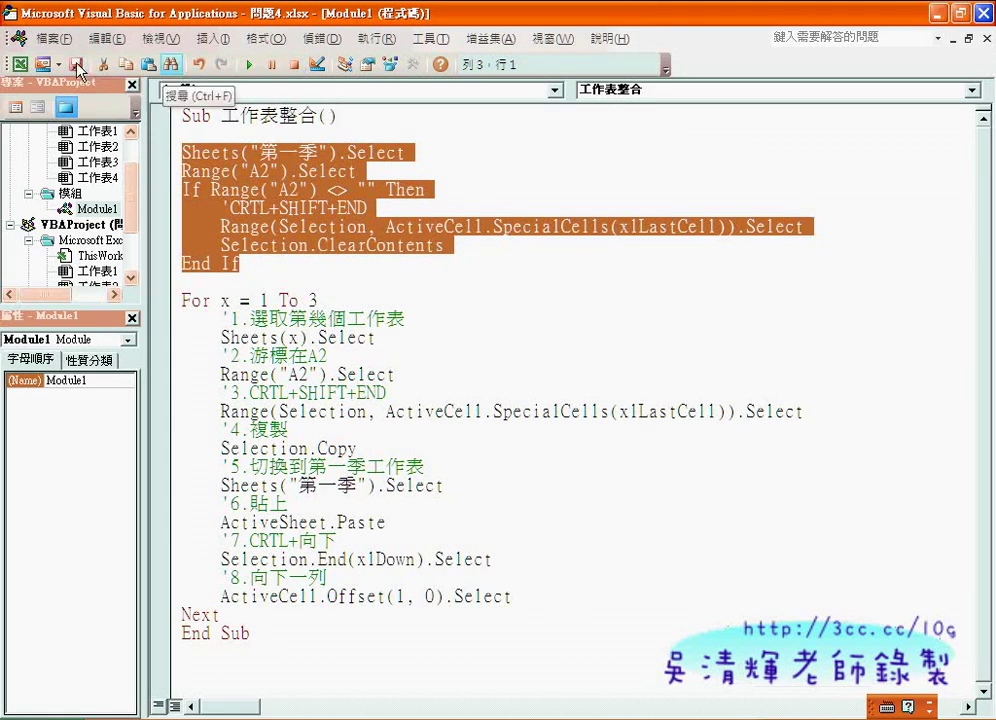
Run the smiley-shape merge macro twice, confirming 第一季 ends at row 91, then return to the code
{"action": "left_click", "coordinate": [937, 14]}
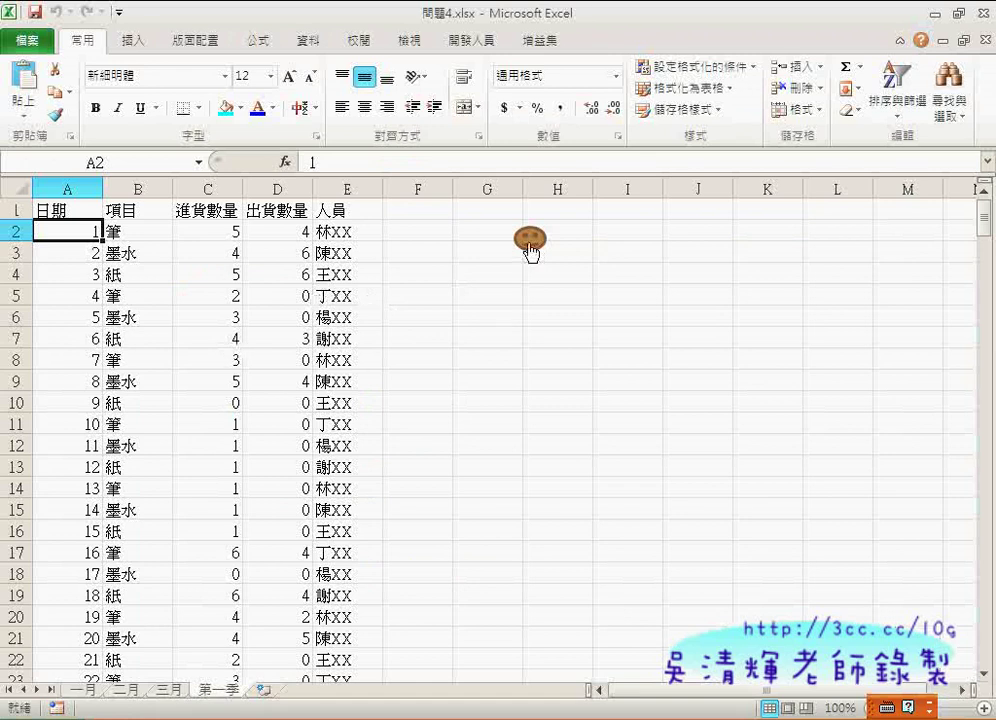
{"action": "left_click", "coordinate": [530, 240]}
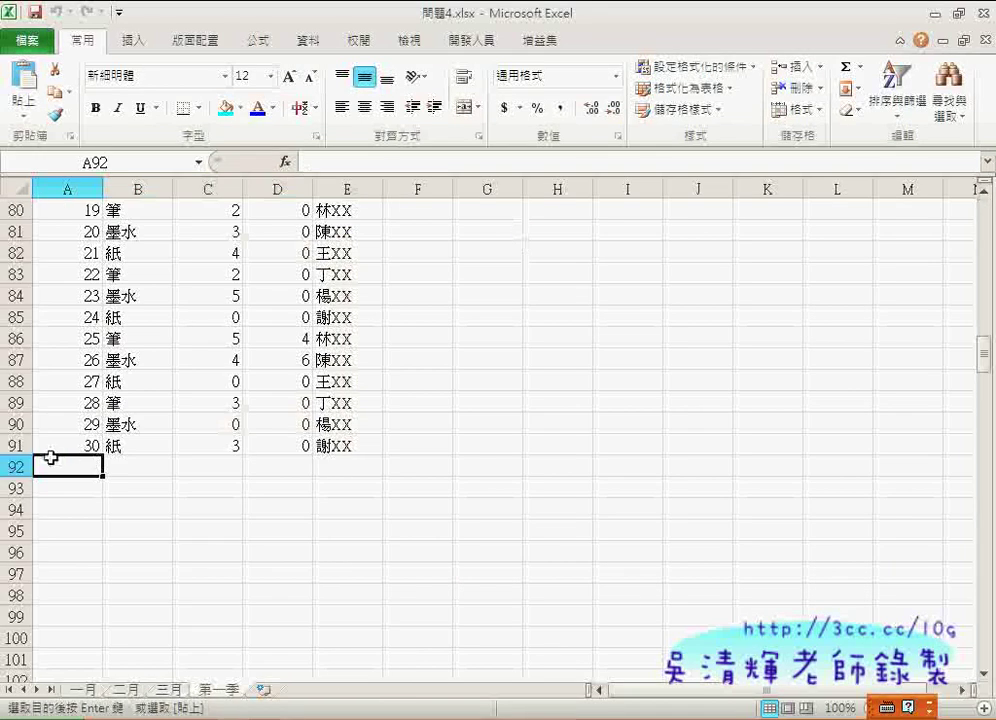
{"action": "scroll", "coordinate": [538, 425], "scroll_direction": "up", "scroll_amount": 11}
{"action": "scroll", "coordinate": [536, 420], "scroll_direction": "up", "scroll_amount": 5}
{"action": "scroll", "coordinate": [536, 420], "scroll_direction": "up", "scroll_amount": 10}
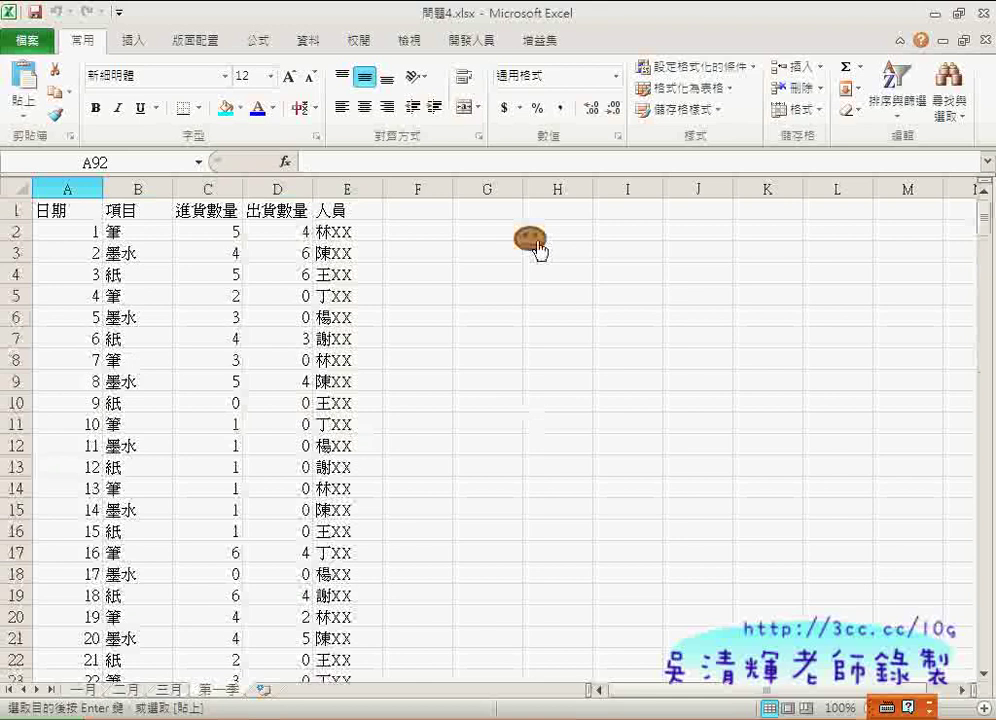
{"action": "left_click", "coordinate": [536, 242]}
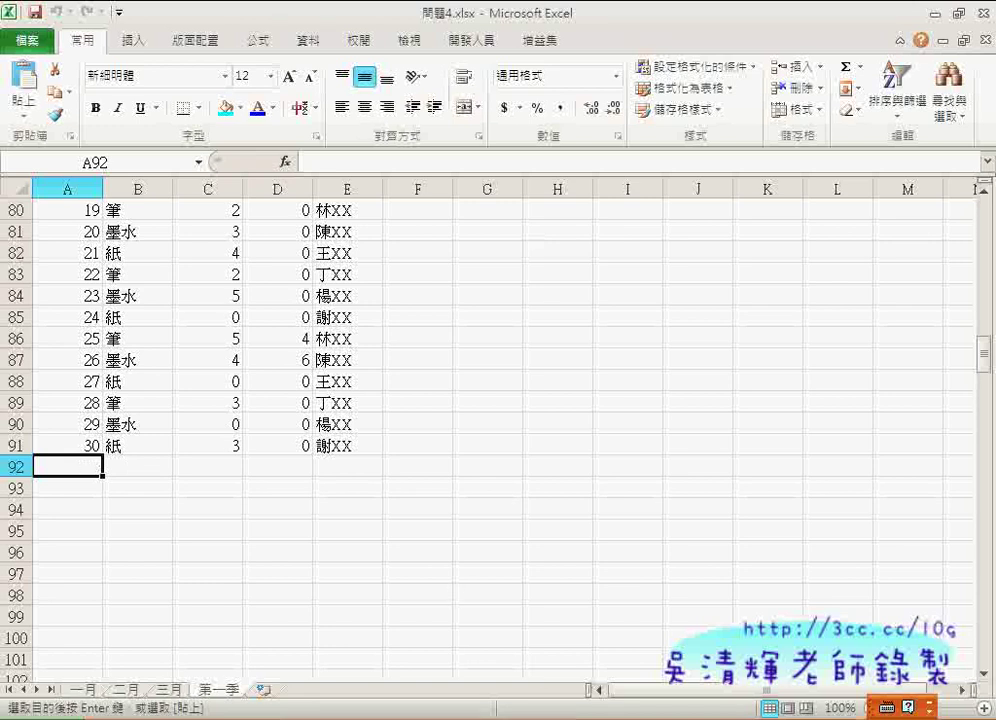
{"action": "left_click", "coordinate": [548, 712]}
{"action": "left_click", "coordinate": [548, 708]}
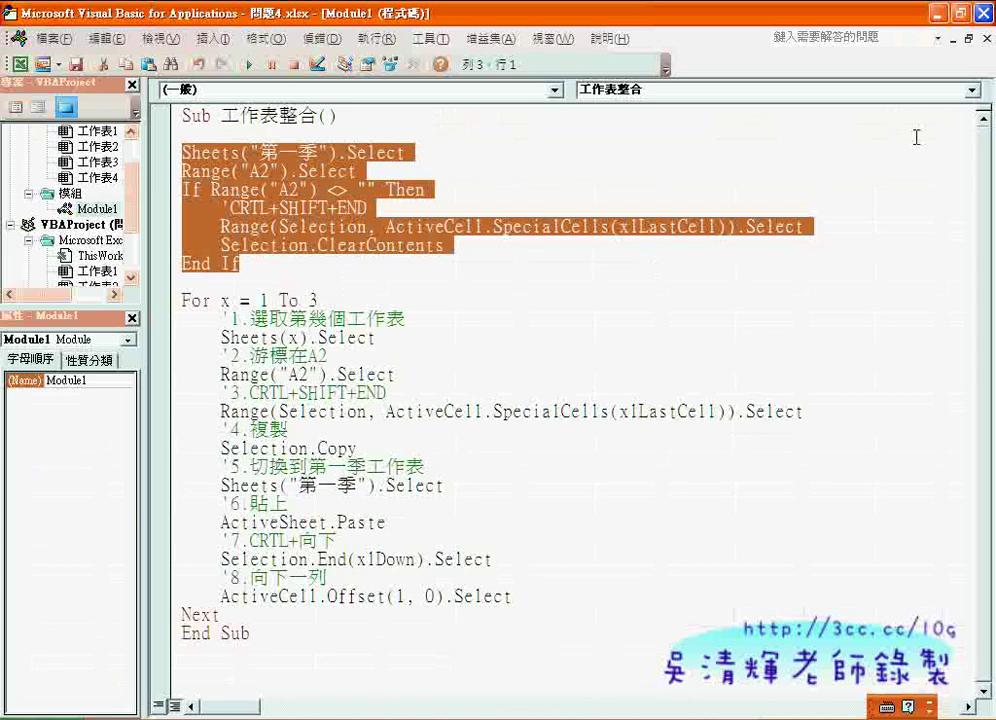
{"action": "left_click", "coordinate": [960, 14]}
{"action": "mouse_move", "coordinate": [490, 14]}
{"action": "left_mouse_down"}
{"action": "mouse_move", "coordinate": [567, 443]}
{"action": "mouse_move", "coordinate": [511, 447]}
{"action": "left_mouse_up"}
{"action": "left_click", "coordinate": [376, 556]}
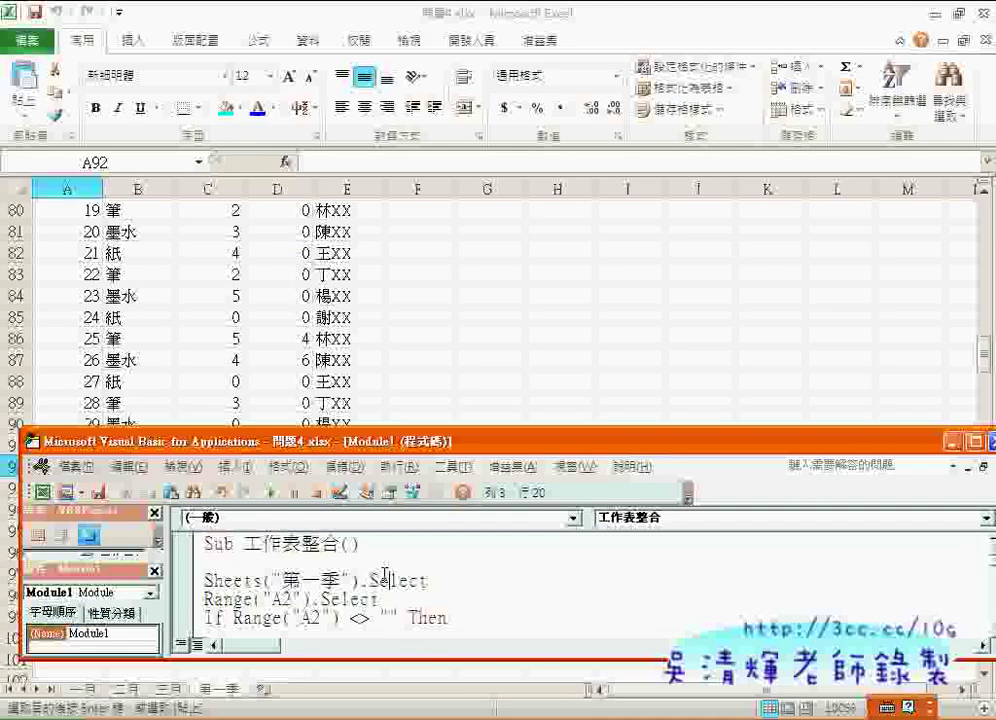
{"action": "key", "text": "F8"}
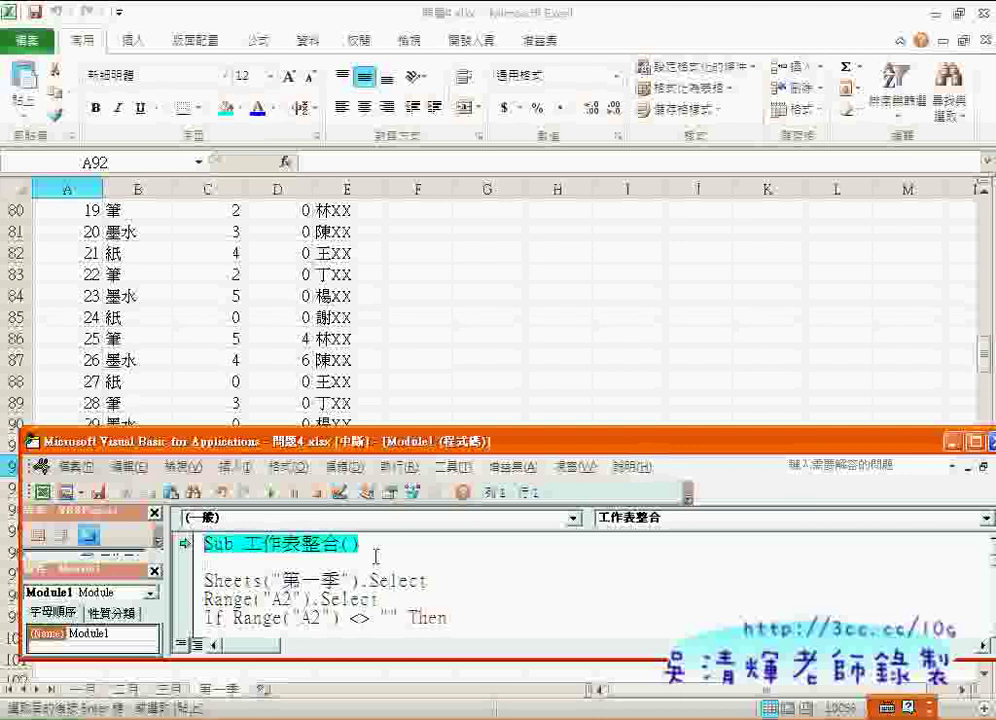
{"action": "key", "text": "F8"}
{"action": "key", "text": "F8"}
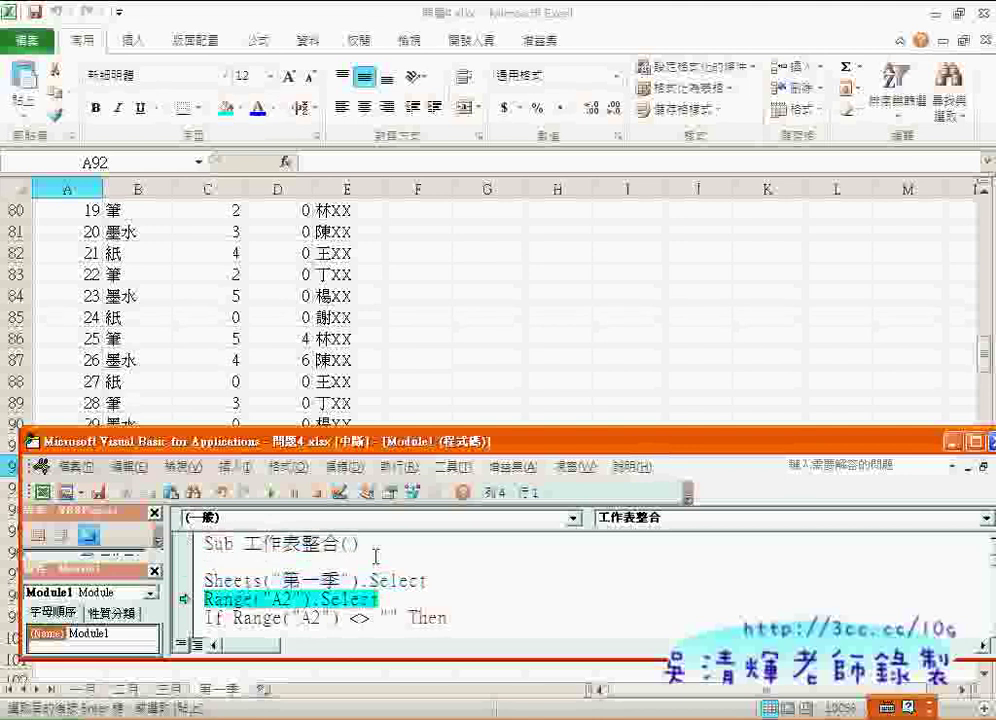
{"action": "key", "text": "F8"}
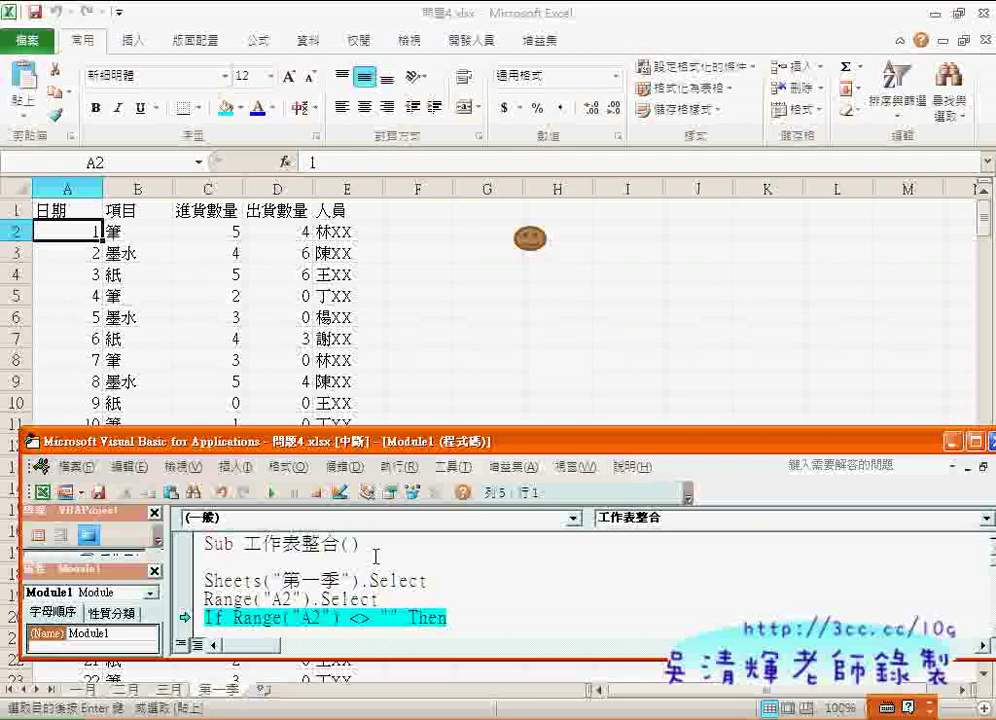
{"action": "key", "text": "F8"}
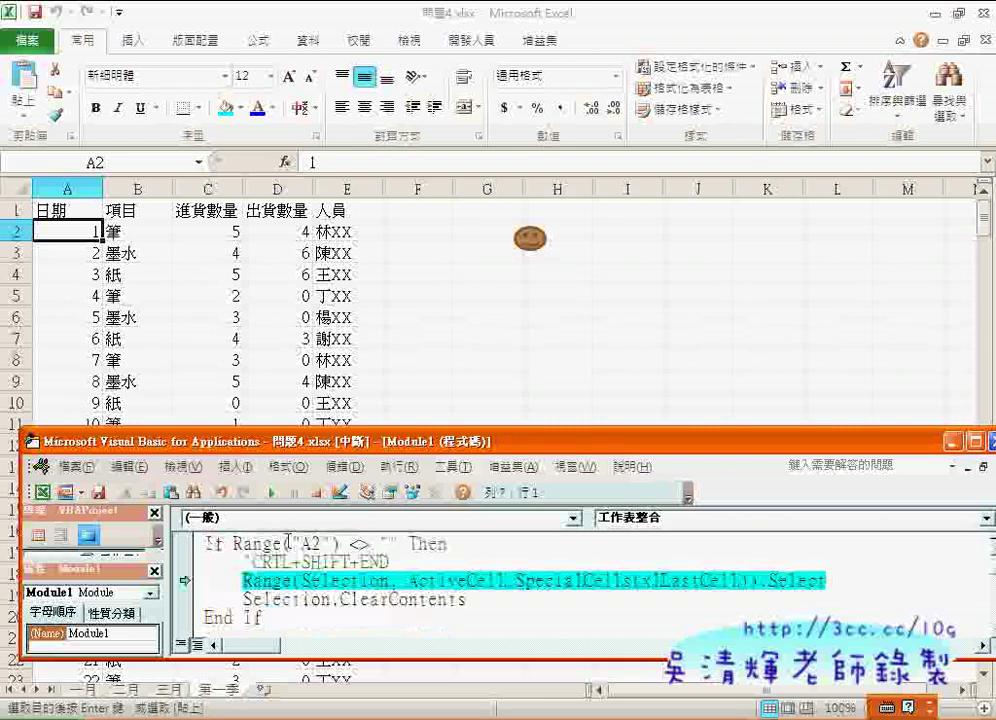
{"action": "mouse_move", "coordinate": [267, 538]}
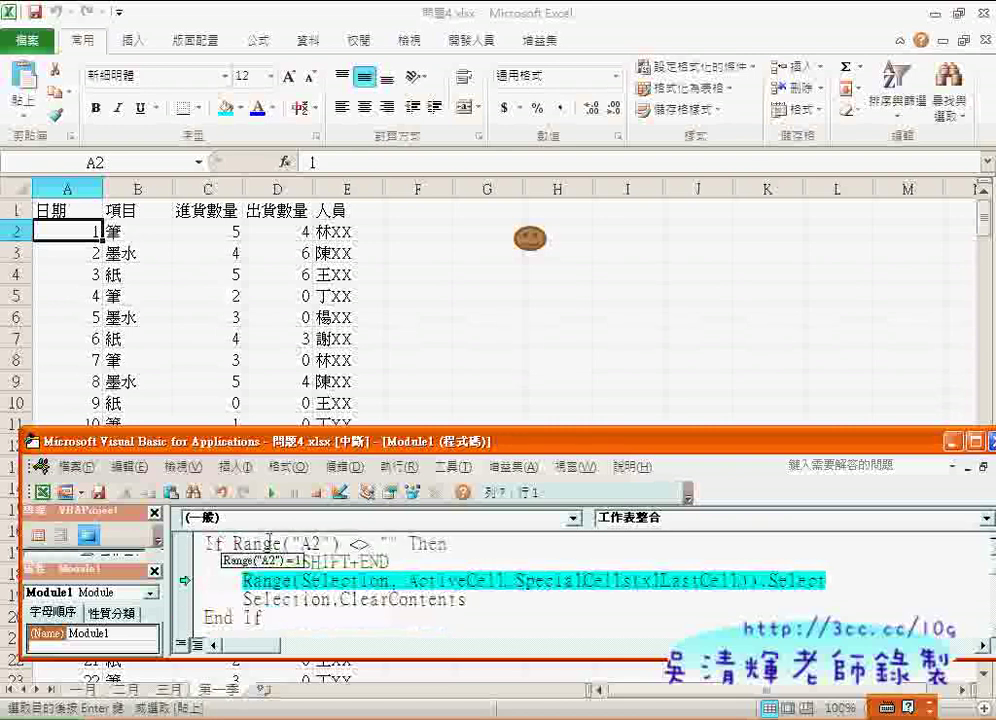
{"action": "left_click_drag", "start_coordinate": [233, 543], "coordinate": [399, 543]}
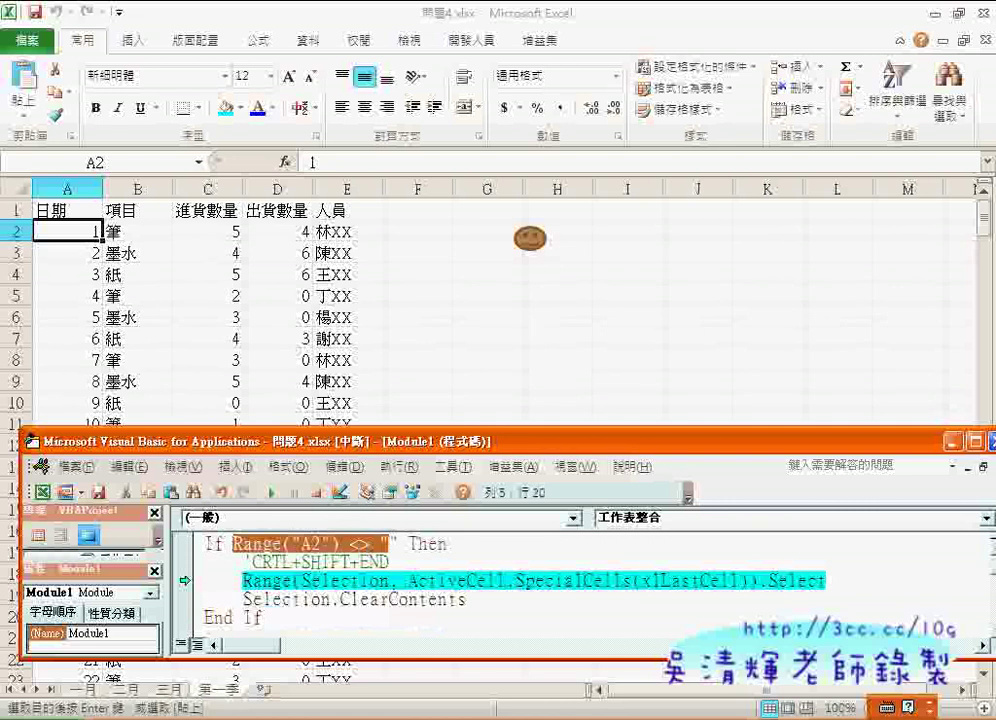
{"action": "mouse_move", "coordinate": [329, 548]}
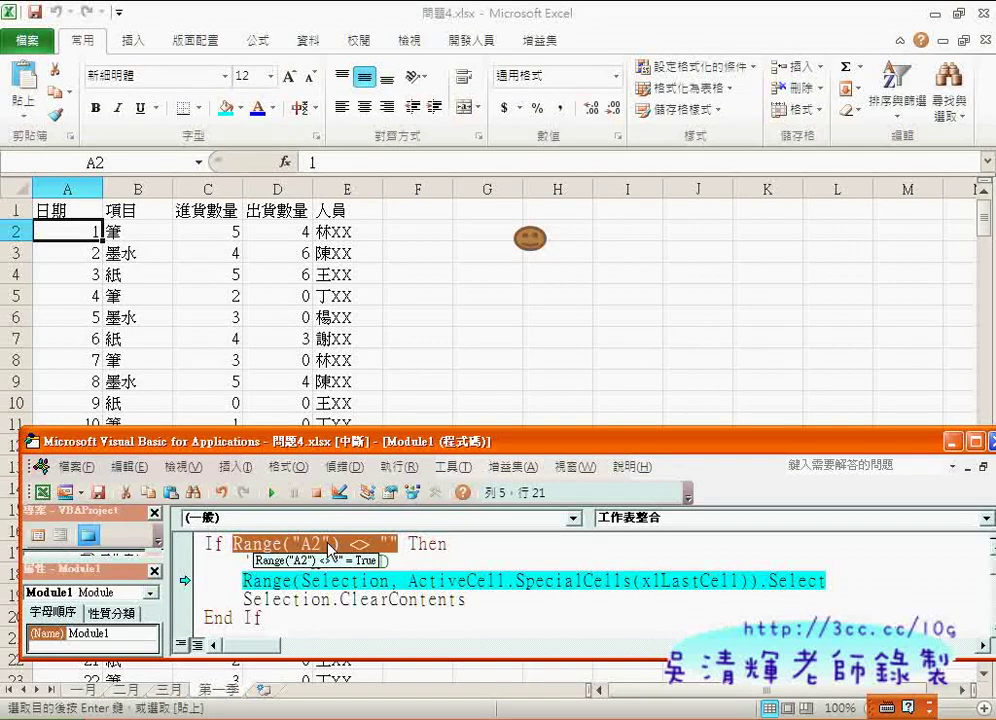
Step with F8 through clearing 第一季's old data and into the monthly-sheet copy loop
{"action": "key", "text": "F8"}
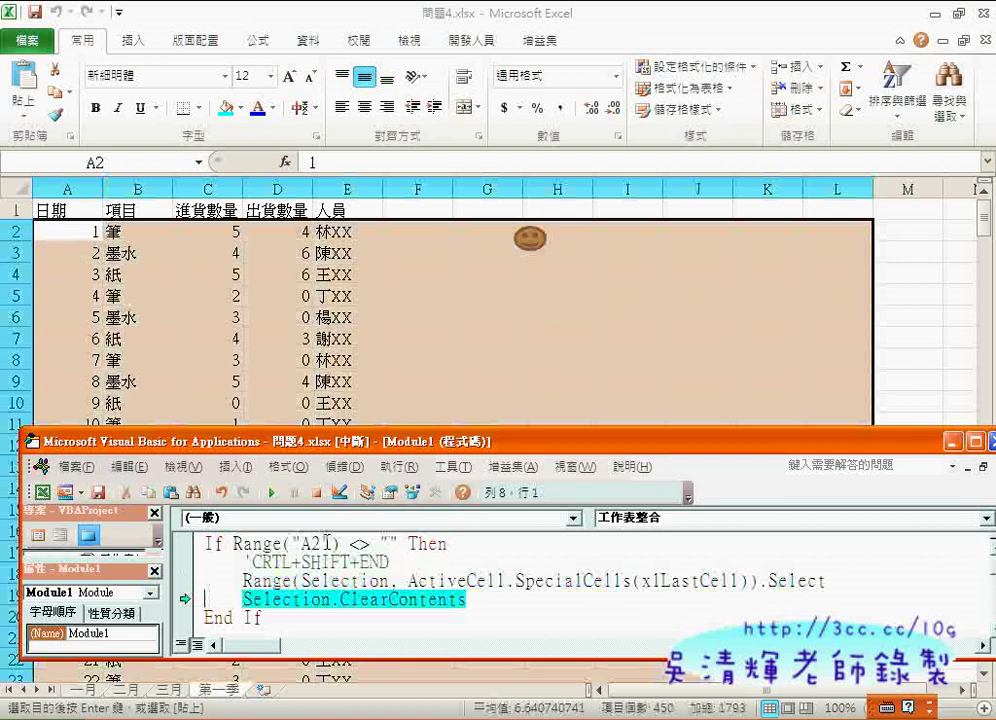
{"action": "key", "text": "F8"}
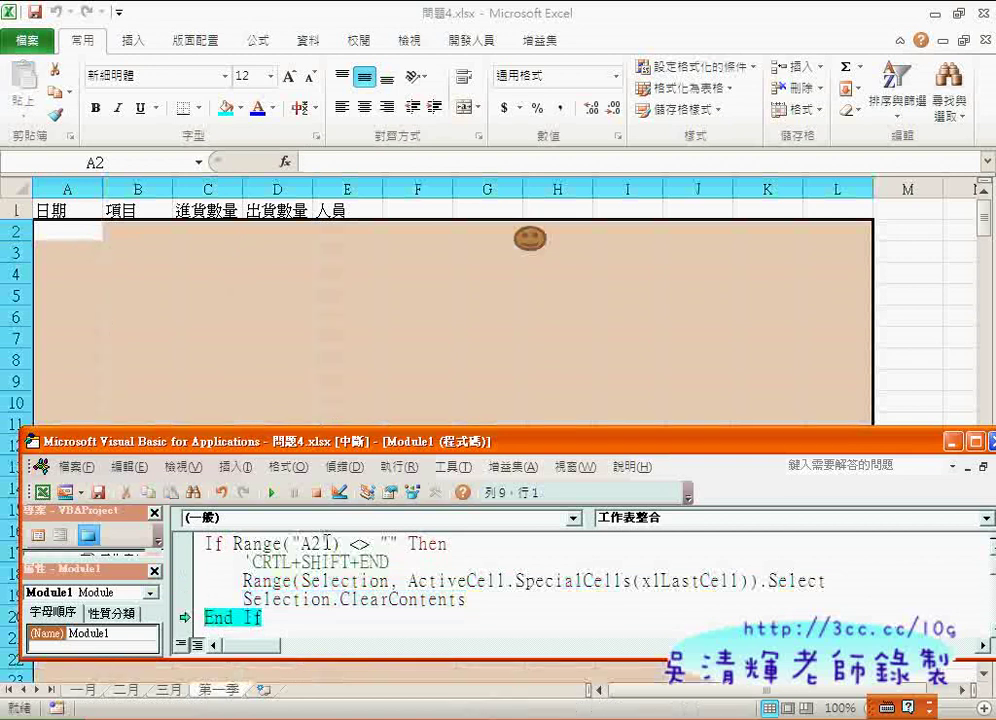
{"action": "key", "text": "F8"}
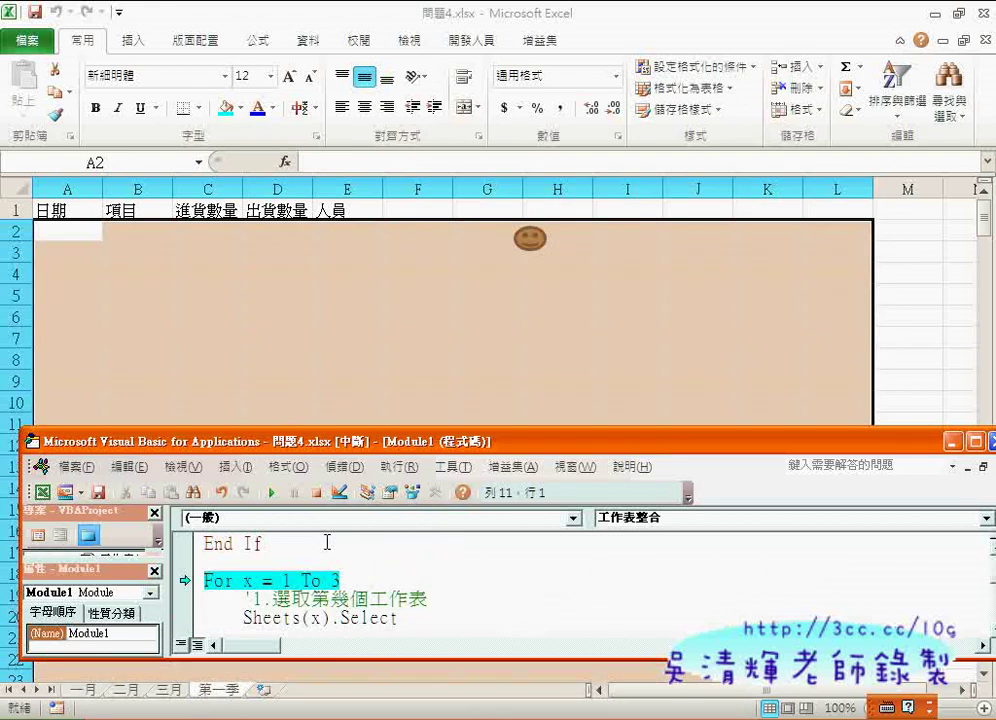
{"action": "key", "text": "F8"}
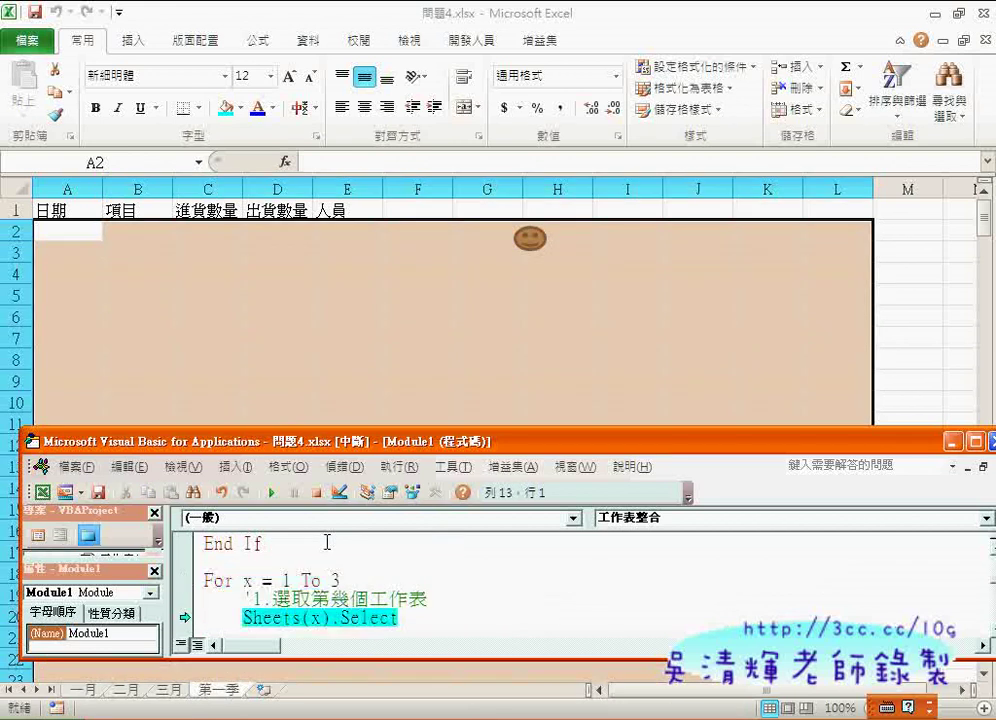
{"action": "key", "text": "F8"}
{"action": "key", "text": "F8"}
{"action": "key", "text": "F8"}
{"action": "key", "text": "F8"}
{"action": "key", "text": "F8"}
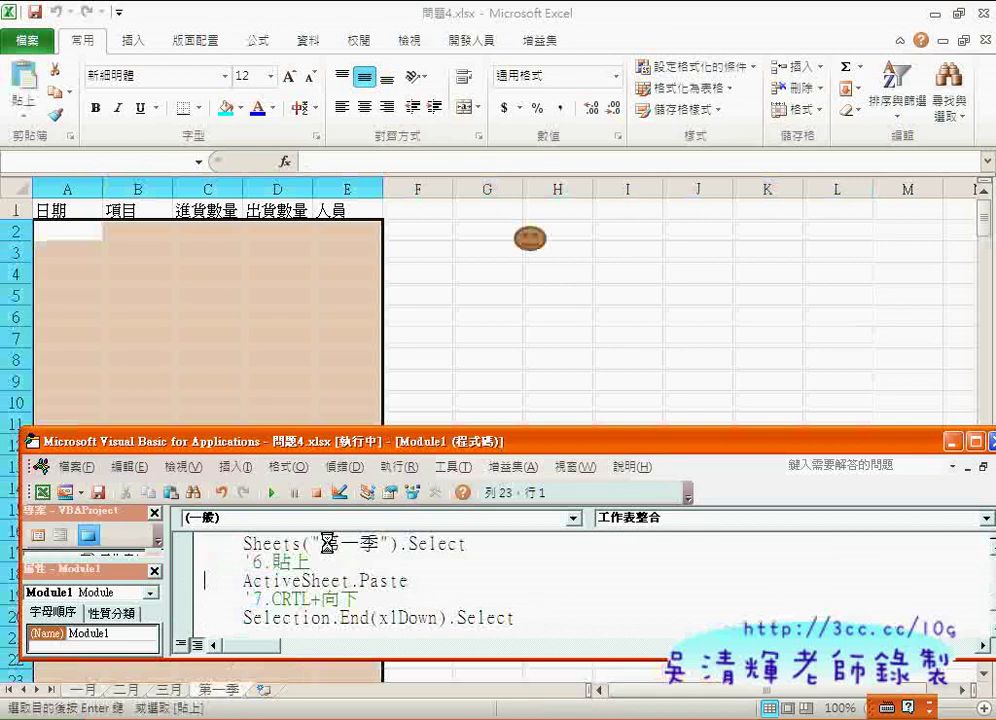
{"action": "key", "text": "F8"}
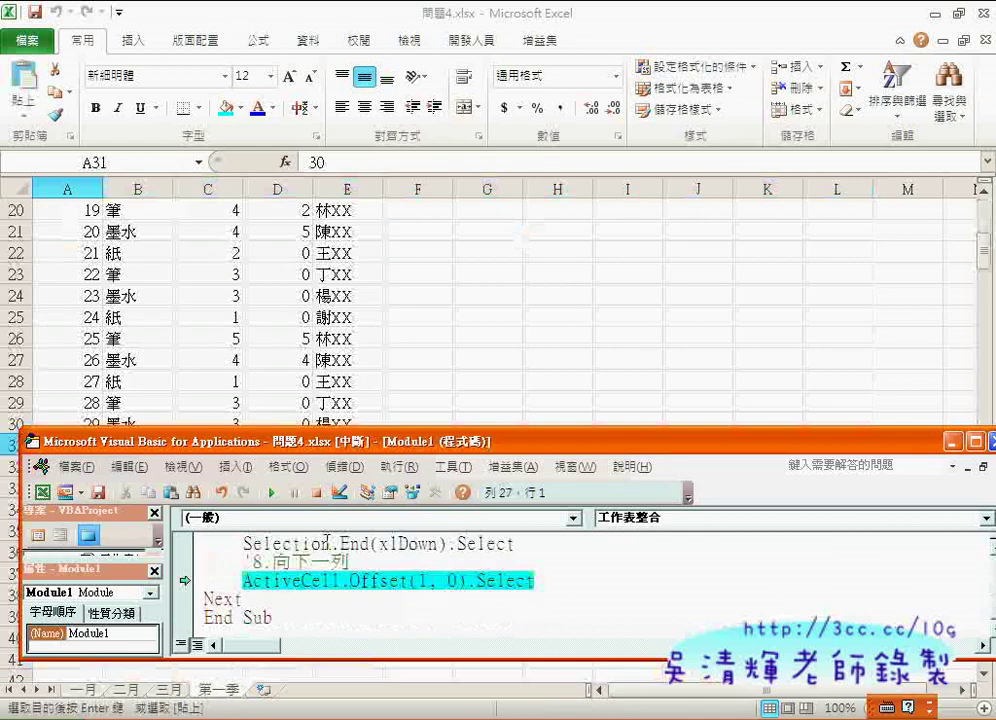
Continue the macro to completion, check 第一季 through row 91, and maximize the code editor
{"action": "left_click", "coordinate": [272, 493]}
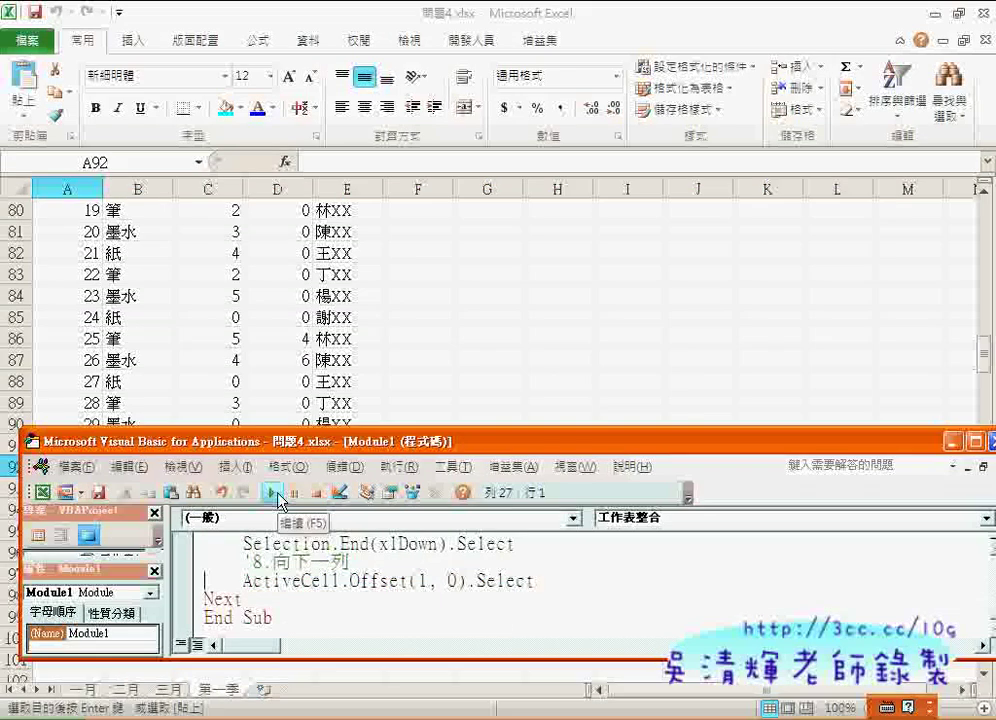
{"action": "left_click", "coordinate": [538, 322]}
{"action": "scroll", "coordinate": [538, 322], "scroll_direction": "up", "scroll_amount": 5}
{"action": "scroll", "coordinate": [538, 322], "scroll_direction": "up", "scroll_amount": 17}
{"action": "scroll", "coordinate": [536, 317], "scroll_direction": "up", "scroll_amount": 3}
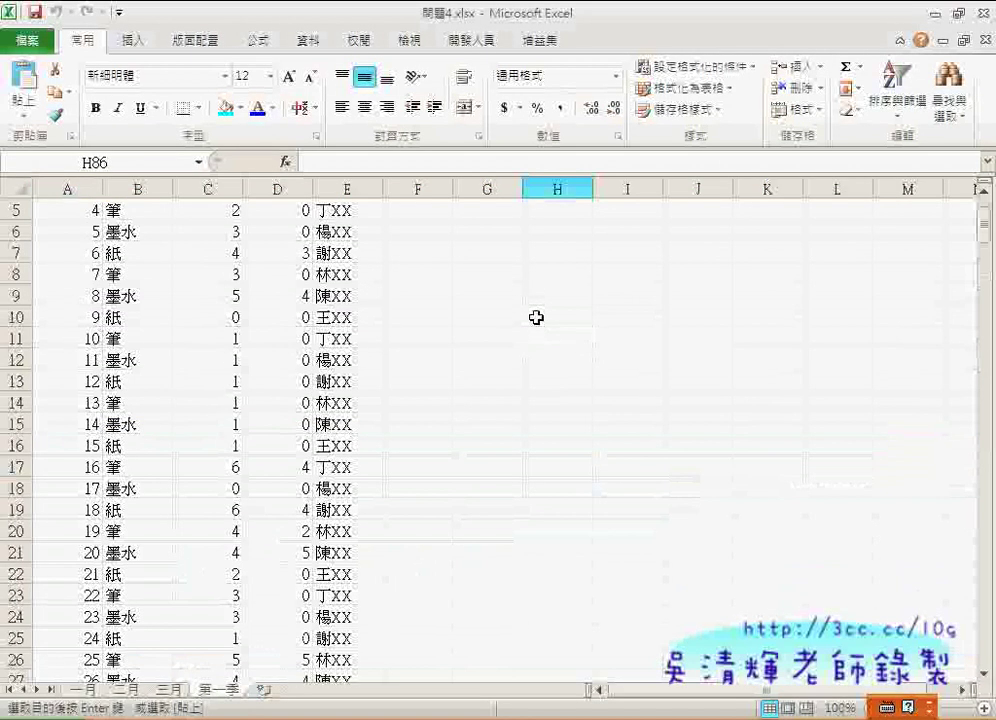
{"action": "scroll", "coordinate": [536, 317], "scroll_direction": "up", "scroll_amount": 2}
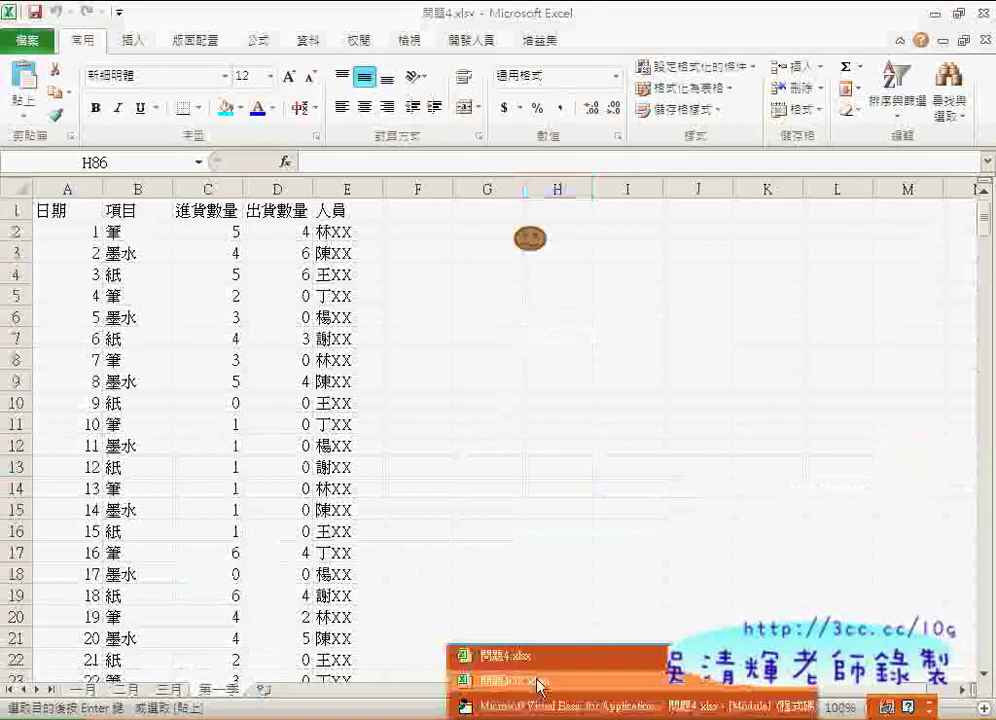
{"action": "left_click", "coordinate": [540, 706]}
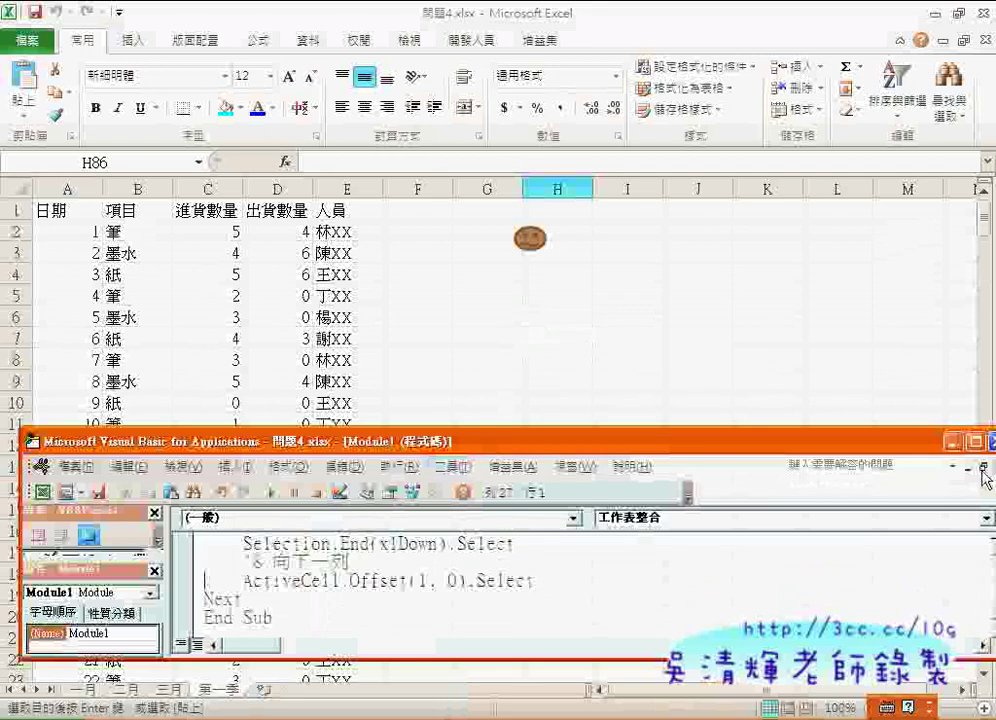
{"action": "double_click", "coordinate": [766, 440]}
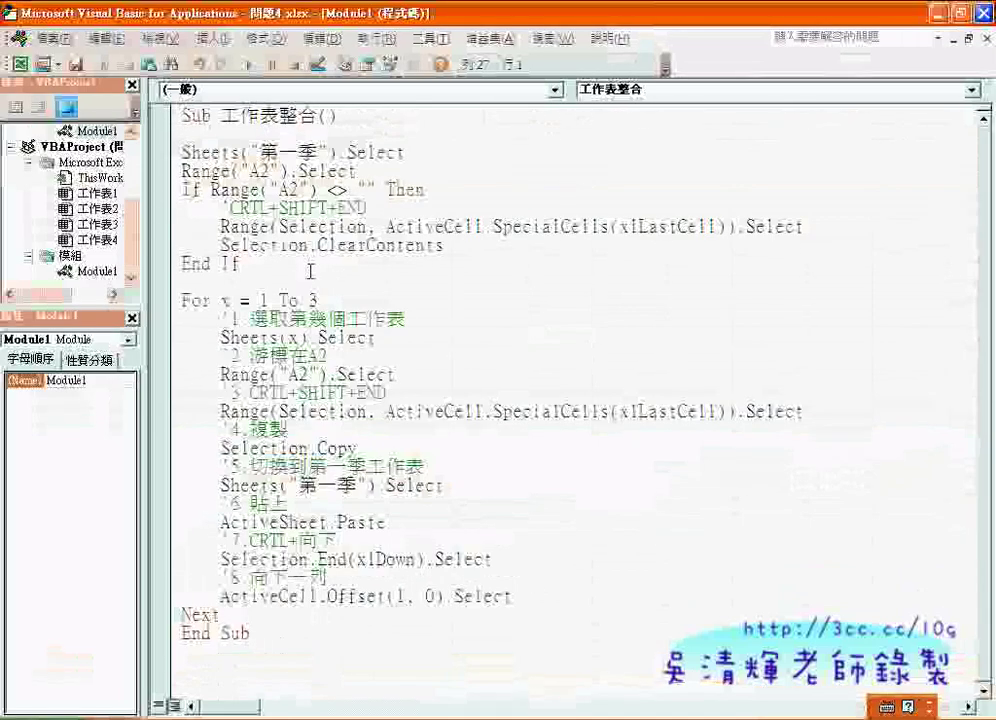
{"action": "left_click", "coordinate": [310, 271]}
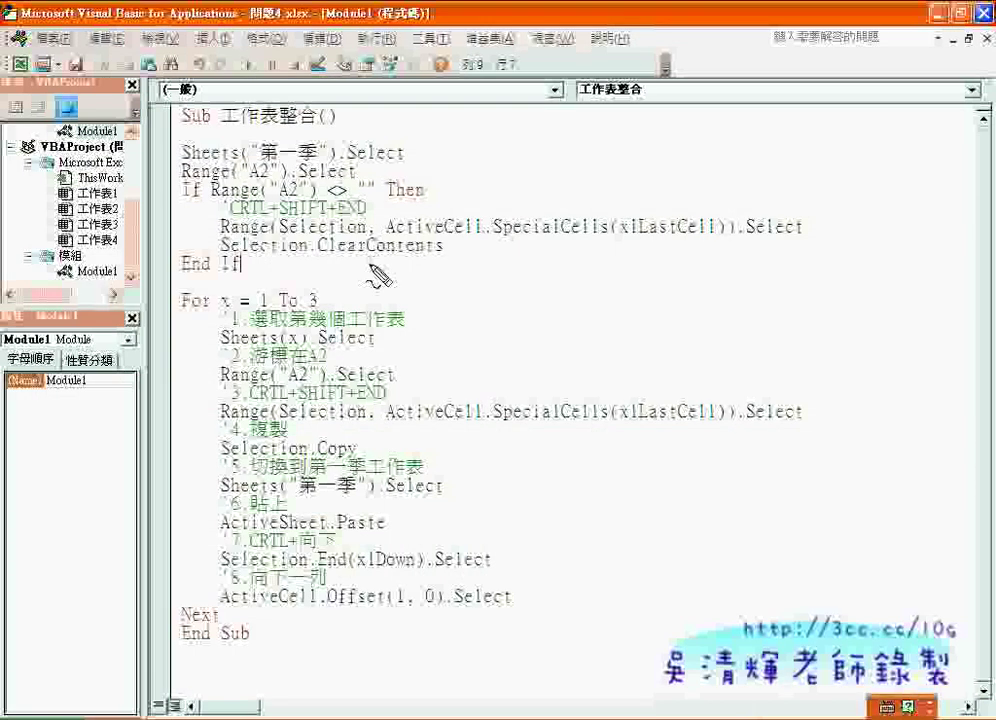
{"action": "key", "text": "ctrl+space"}
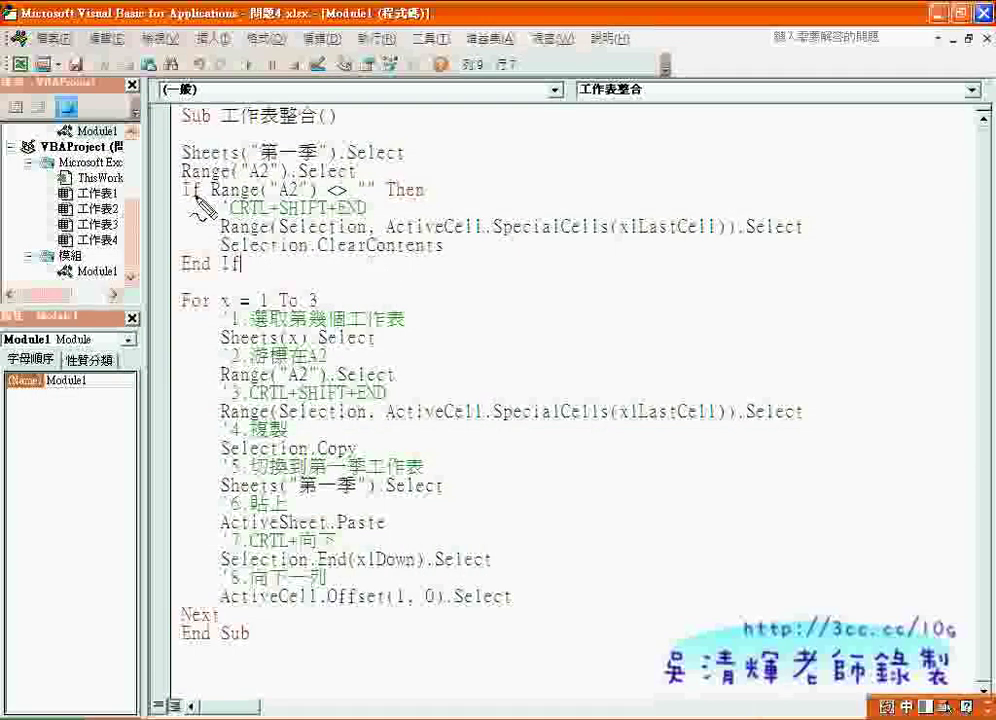
{"action": "left_click_drag", "start_coordinate": [195, 182], "coordinate": [183, 192]}
{"action": "left_click_drag", "start_coordinate": [240, 258], "coordinate": [252, 280]}
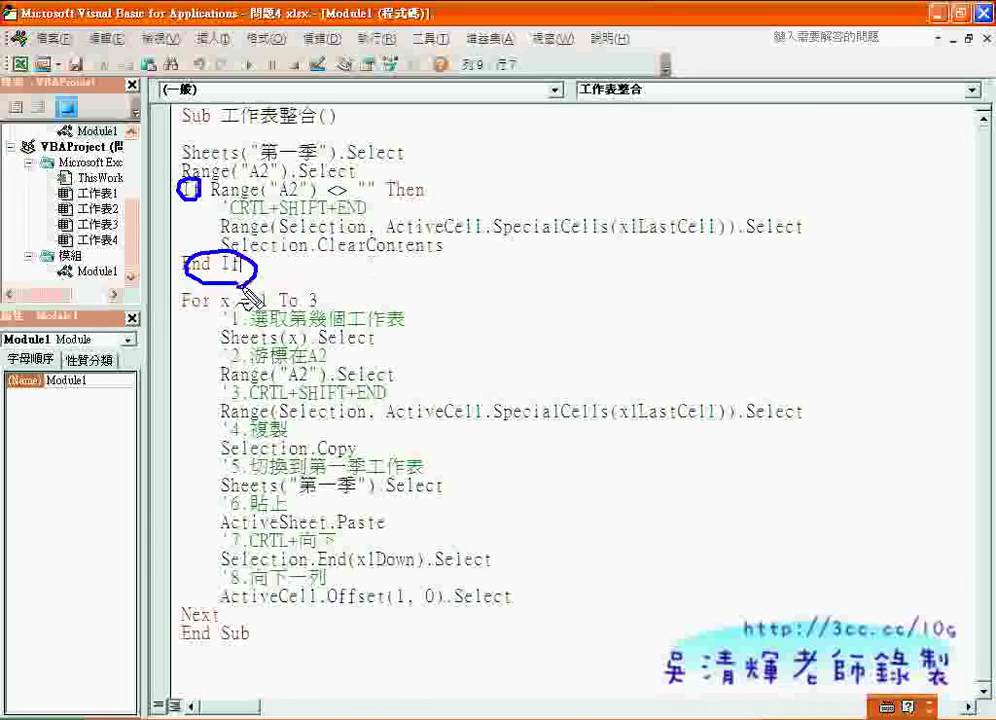
{"action": "left_click_drag", "start_coordinate": [420, 180], "coordinate": [405, 181]}
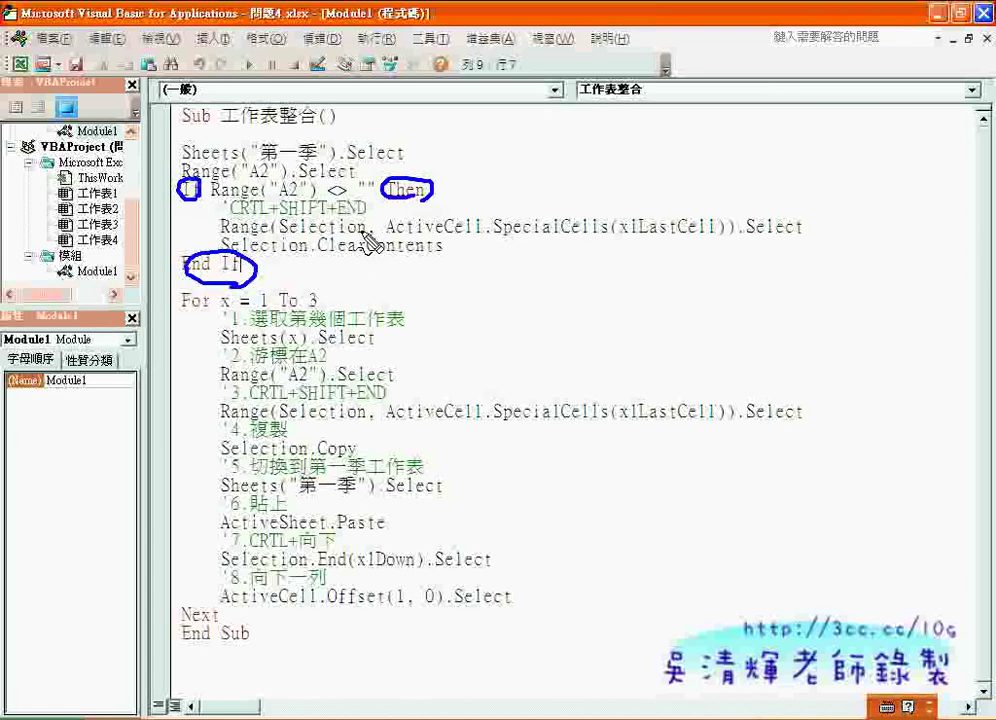